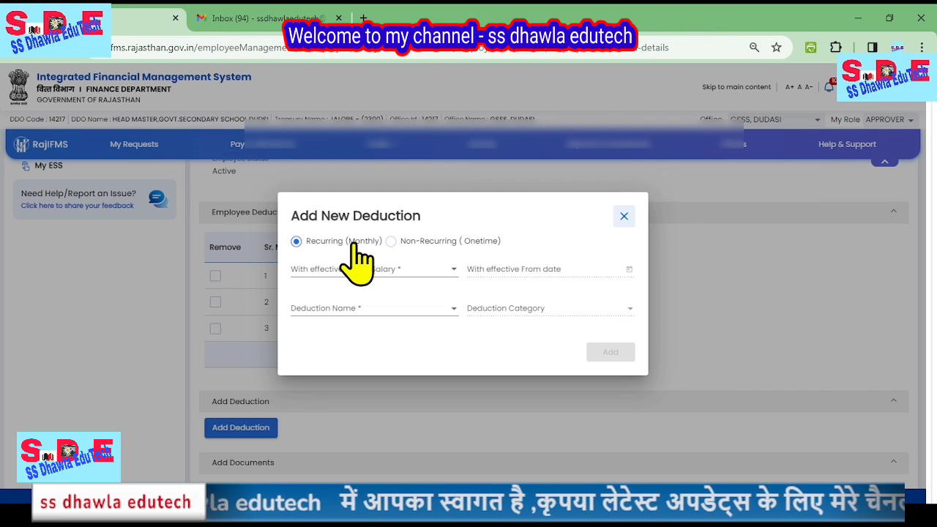
- Set the new deduction to Recurring (Monthly) with MARCH as the effective month salary
click(392, 245)
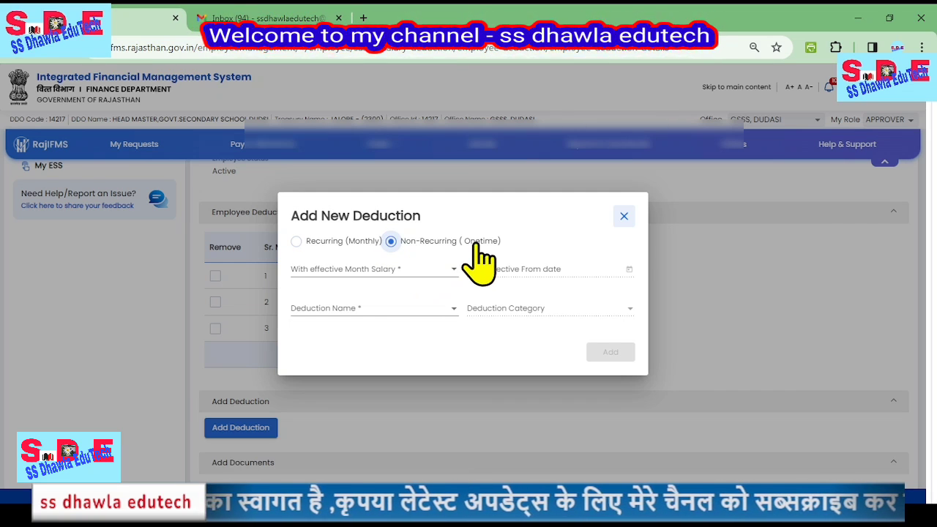
click(297, 242)
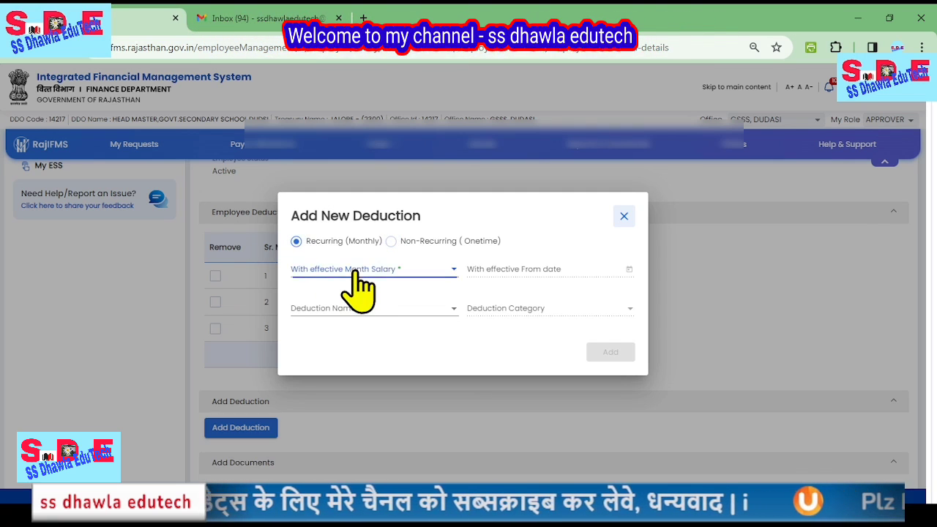
click(358, 271)
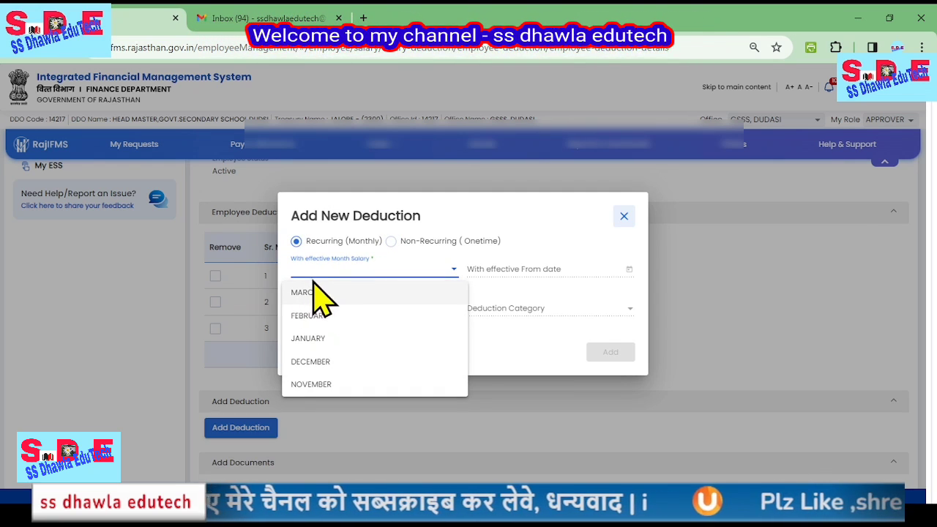
click(308, 293)
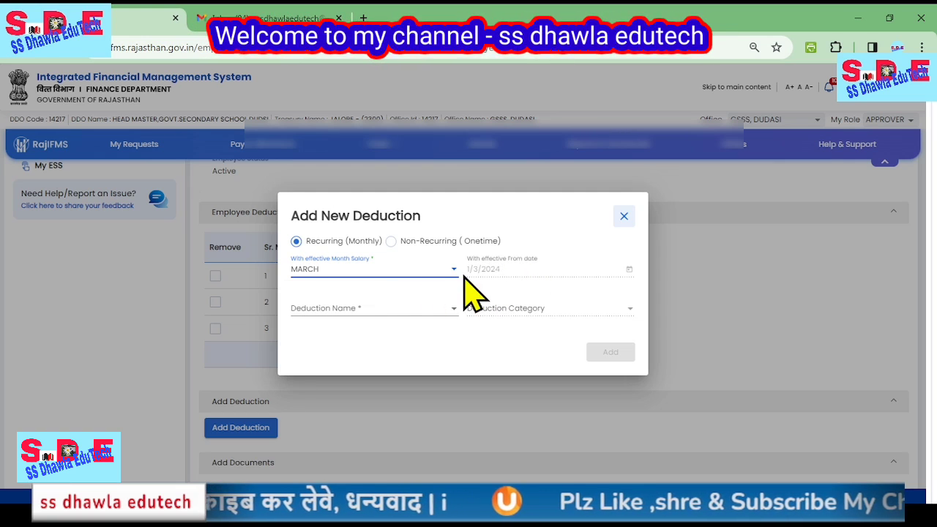
- Choose Income Tax(202) as the deduction name, set the amount to 8000 and add the deduction
click(335, 311)
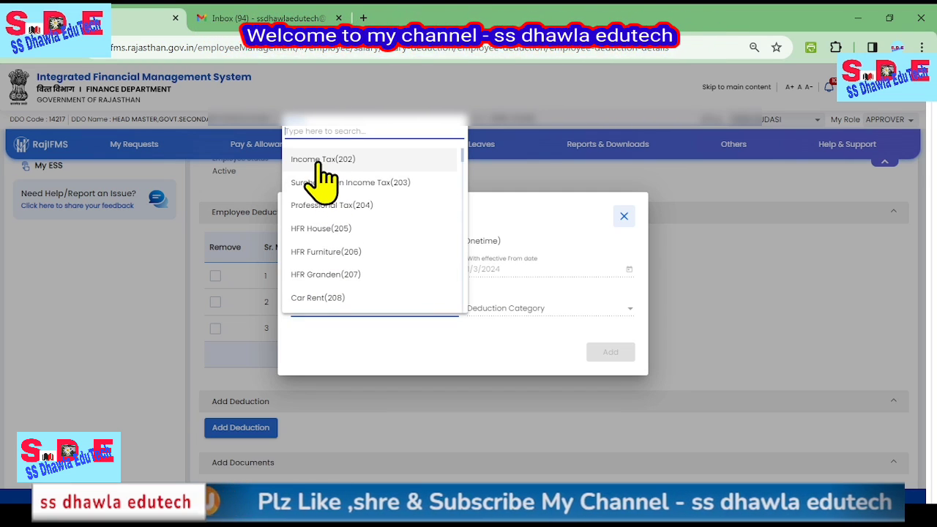
click(322, 161)
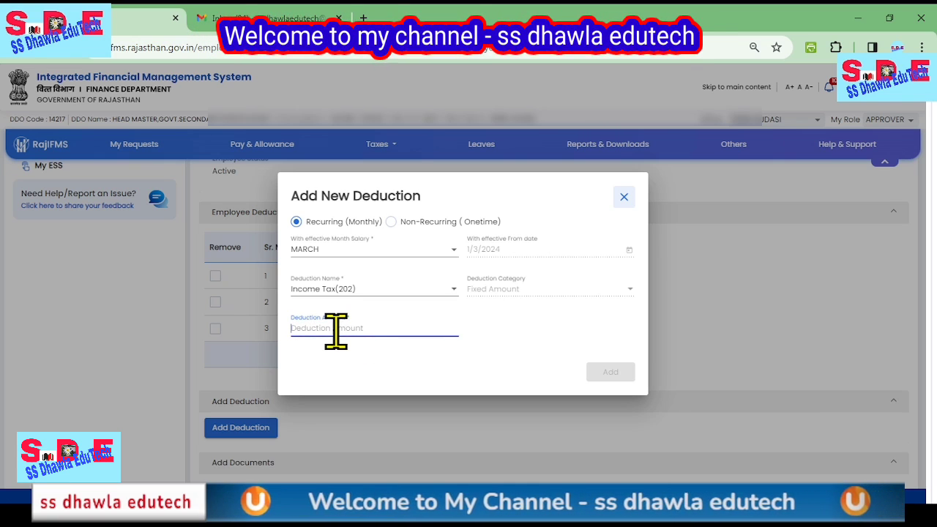
text(8)
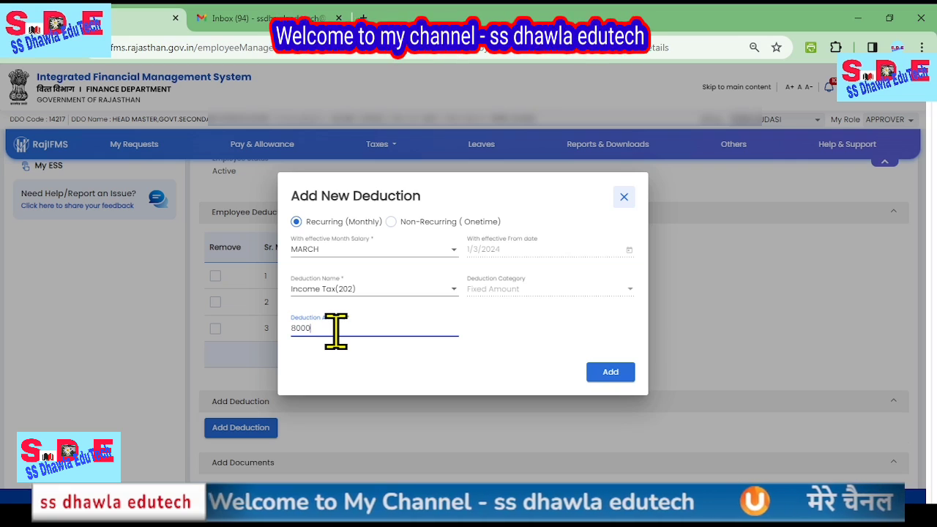
text(000)
click(611, 372)
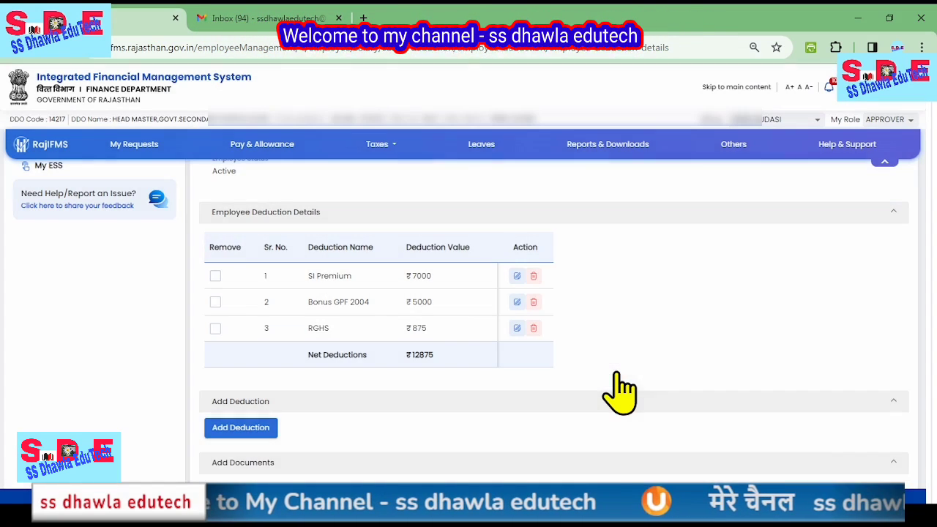
- Review the effective mode, month salary and from date of the added Income Tax entry
scroll(608, 388, down, 2)
scroll(417, 319, down, 1)
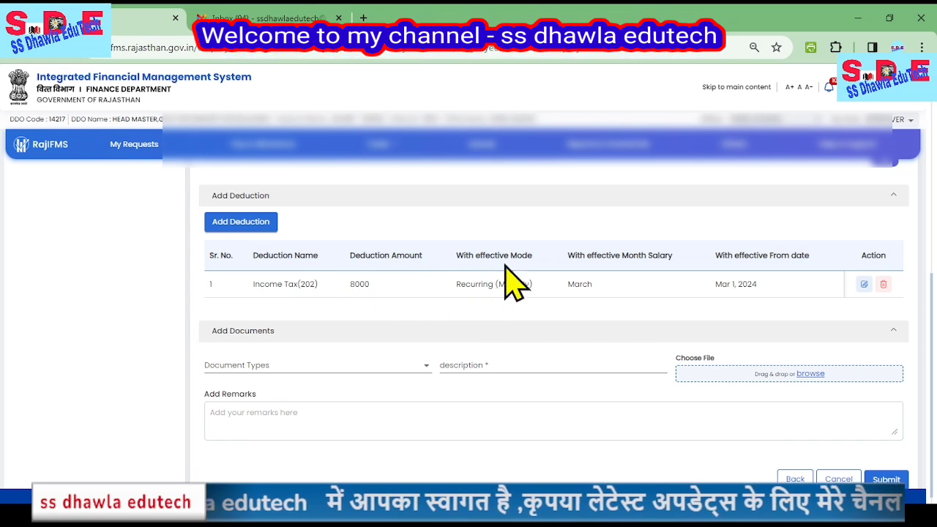
drag(461, 284, 527, 284)
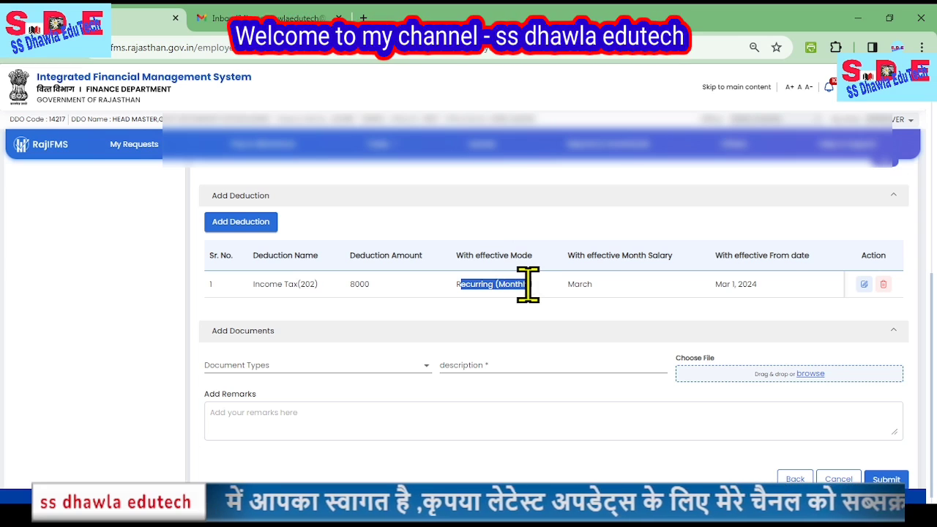
click(502, 314)
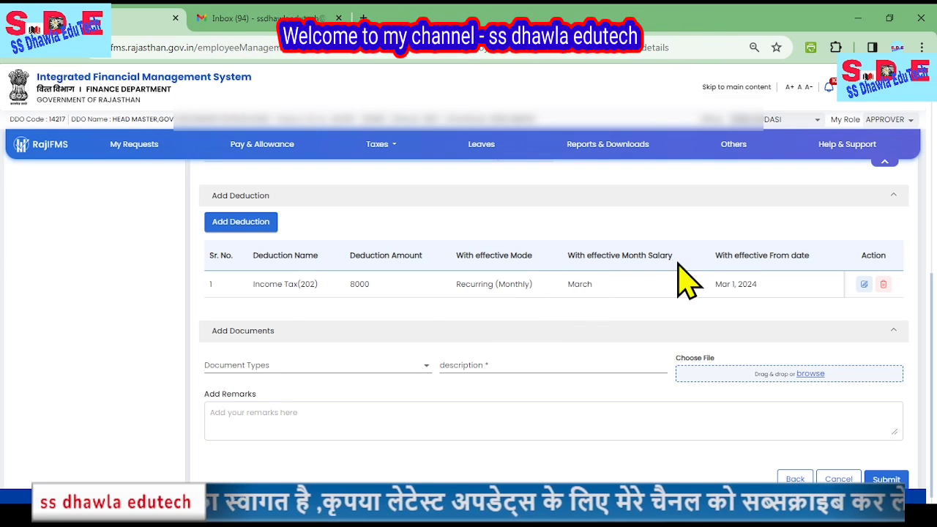
drag(568, 285, 601, 288)
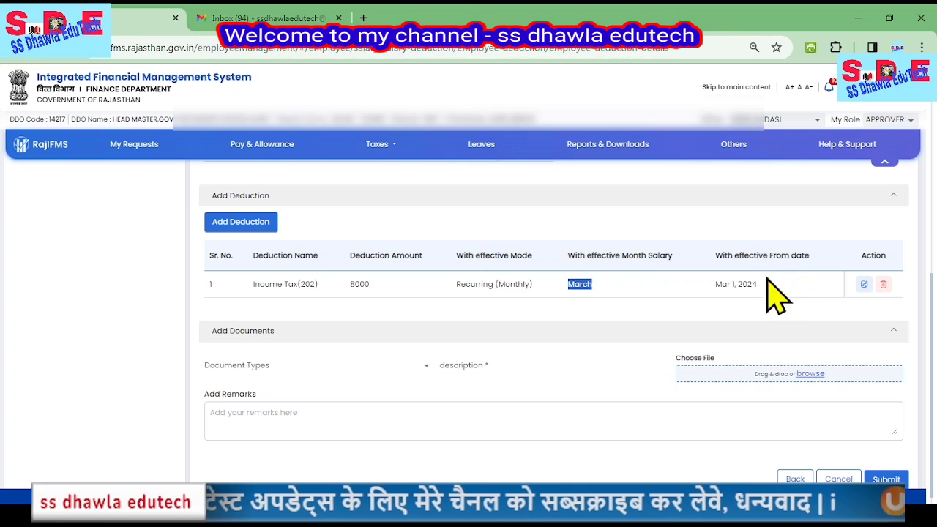
drag(716, 284, 779, 299)
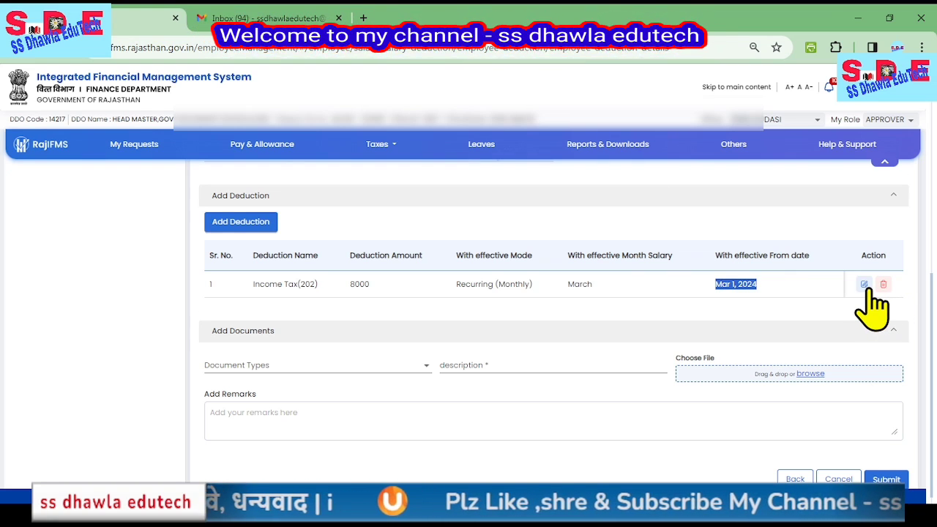
- Set the document type to Other in the Add Documents section, leaving the description empty
click(267, 366)
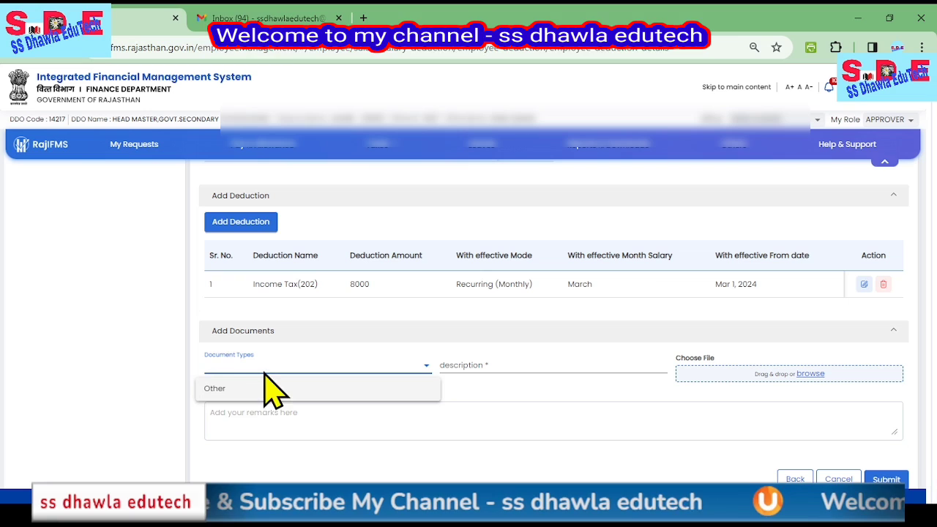
click(218, 388)
click(455, 366)
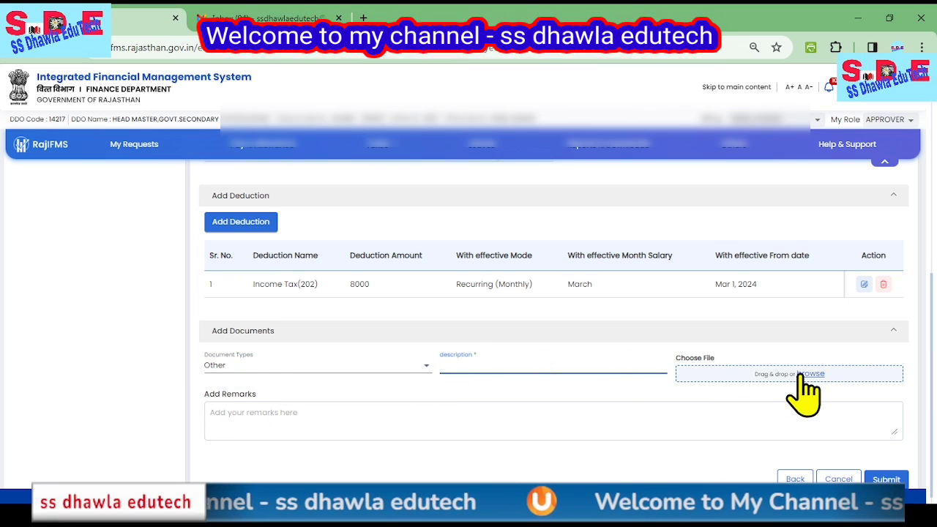
- Submit the deduction request without uploading a document, accept both confirmations and close the success message
scroll(805, 392, down, 1)
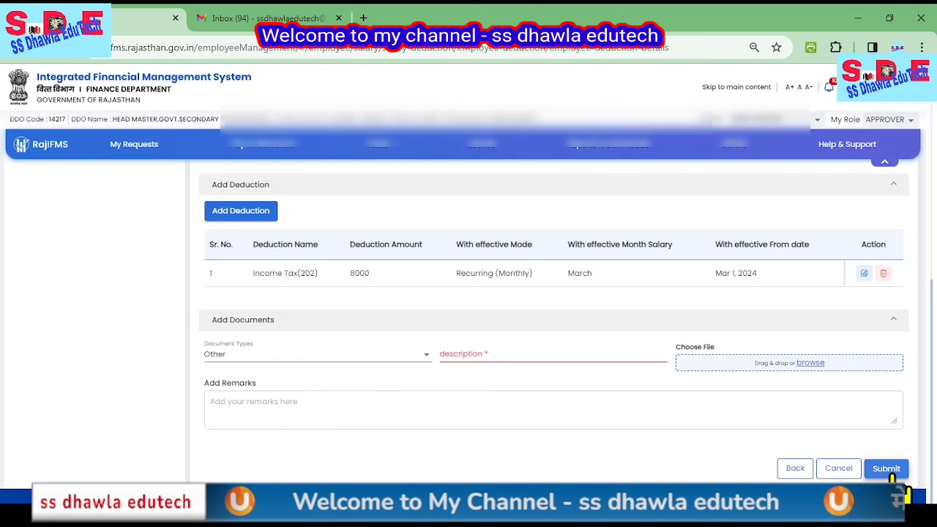
click(889, 471)
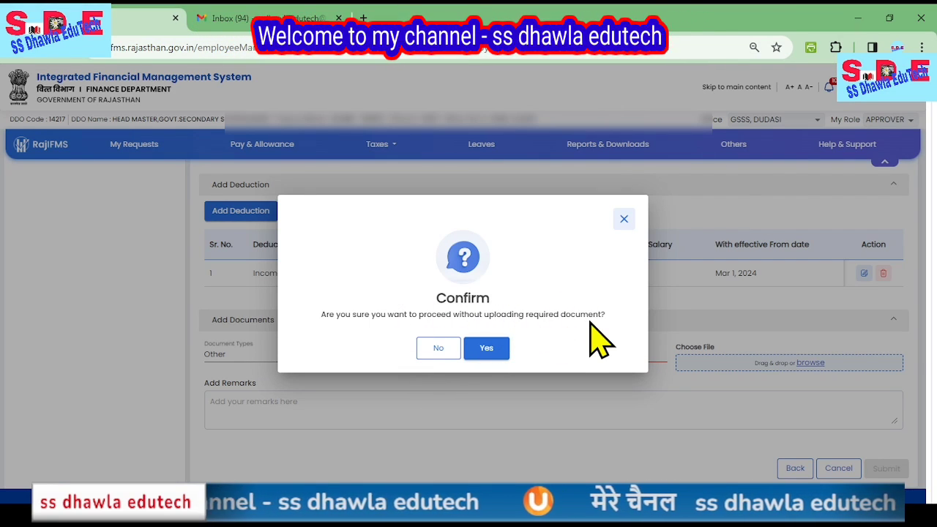
click(491, 350)
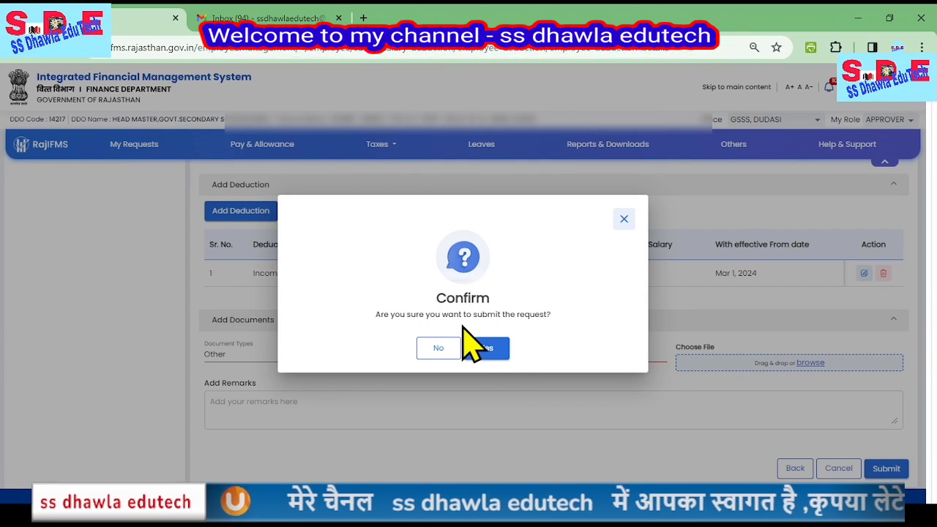
click(489, 348)
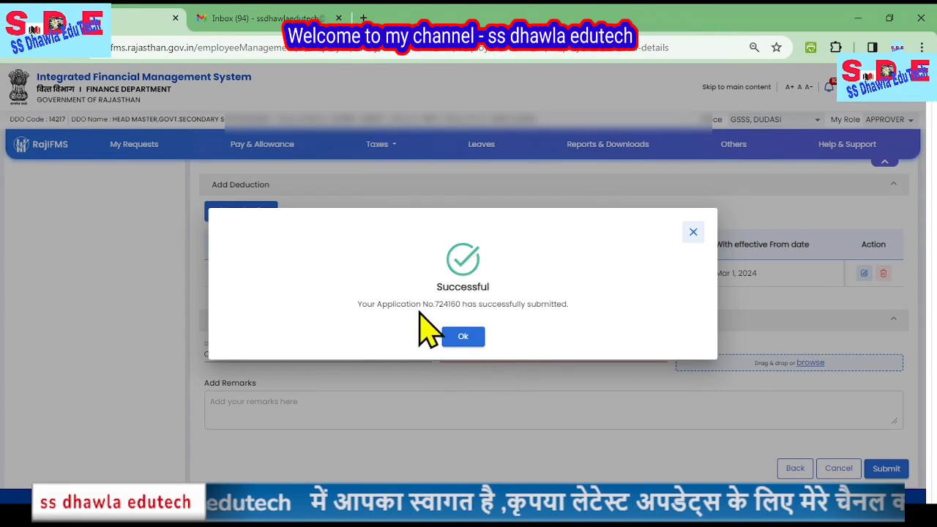
click(465, 337)
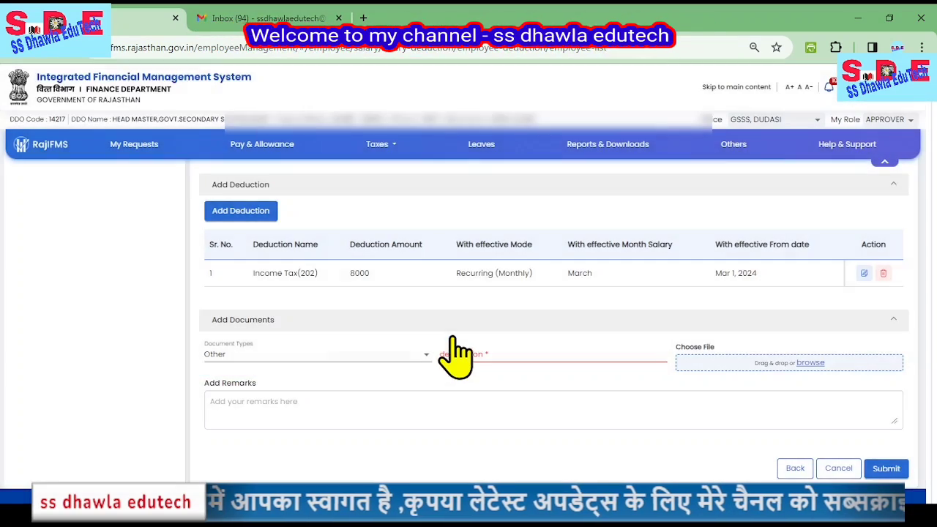
- Show more employees per page and initiate the deduction form for the employee in row 23
scroll(462, 357, down, 2)
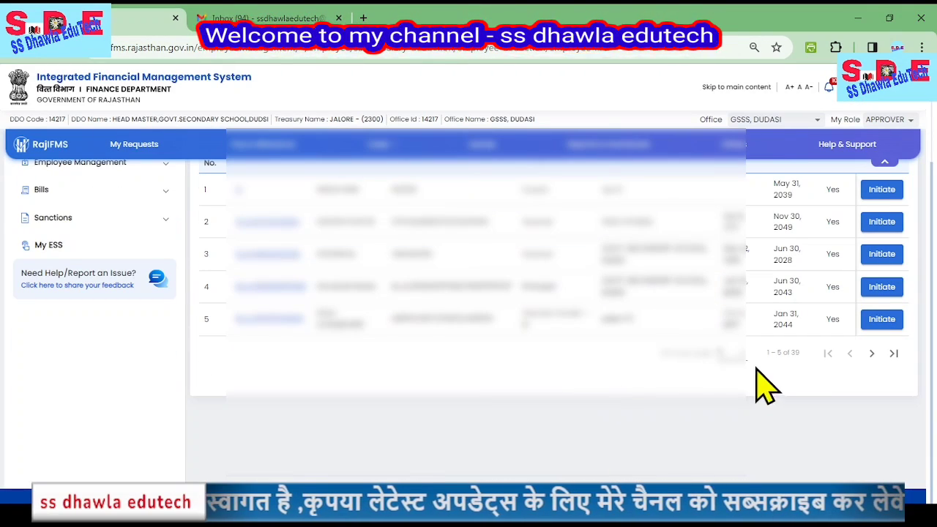
click(736, 353)
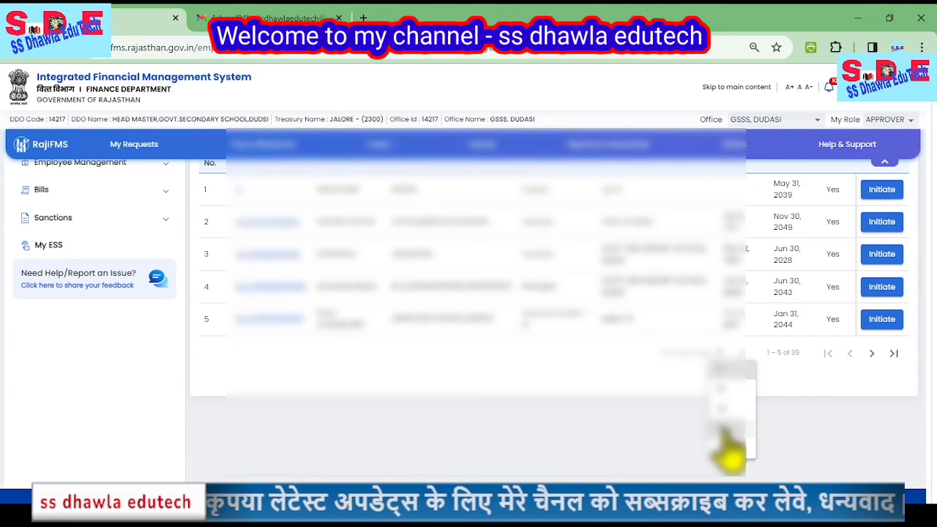
click(741, 447)
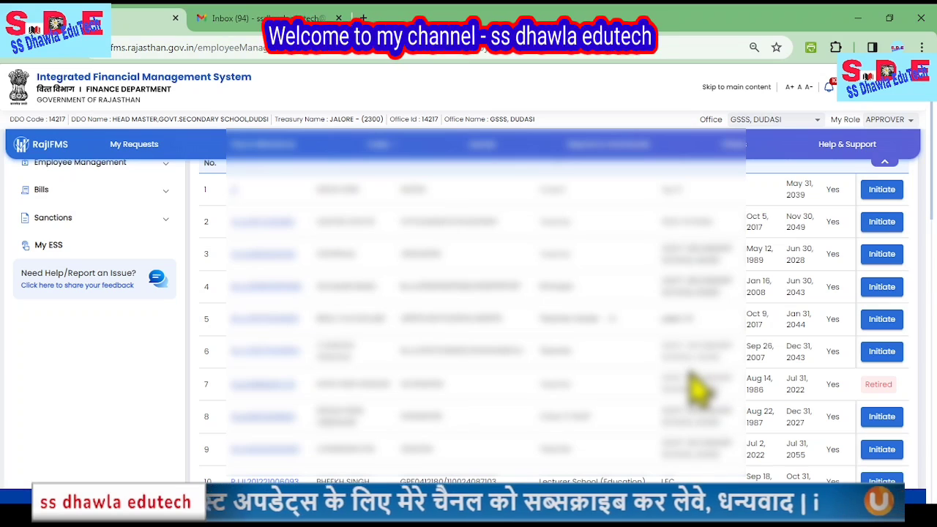
scroll(695, 384, down, 5)
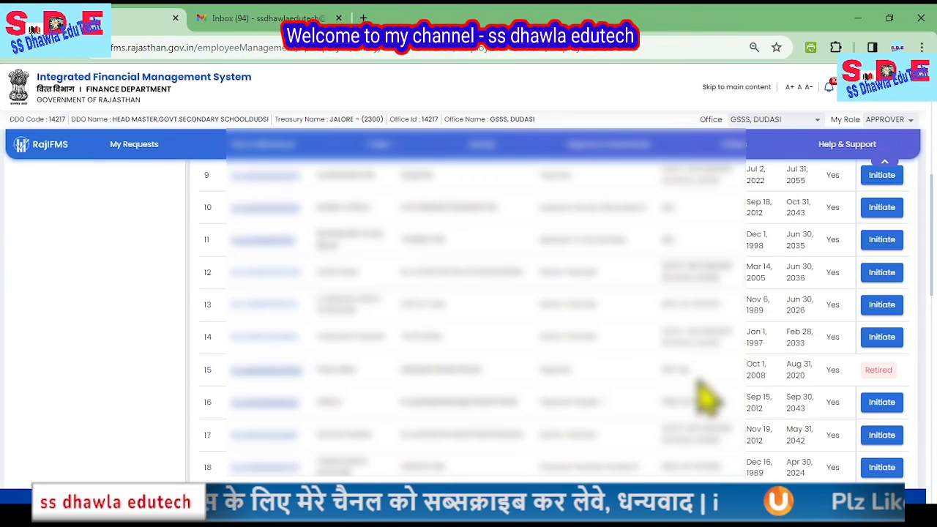
scroll(548, 397, down, 3)
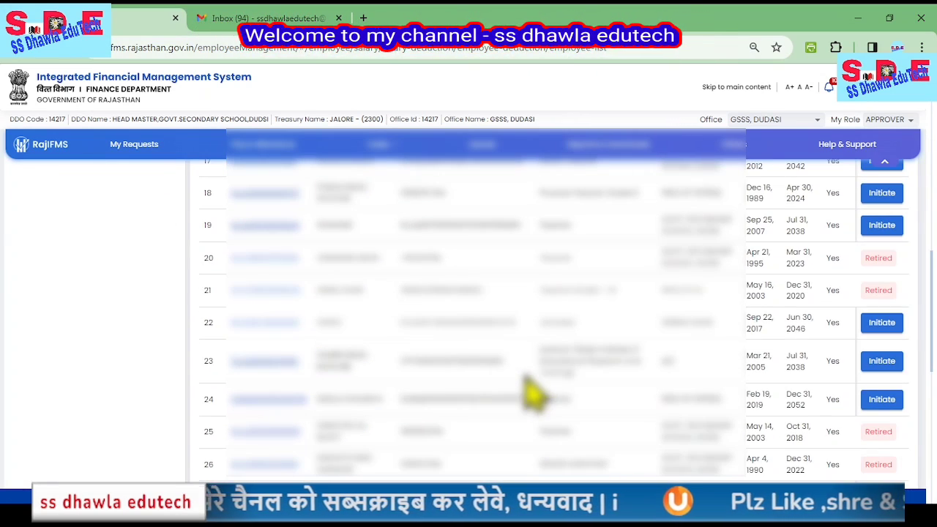
click(888, 370)
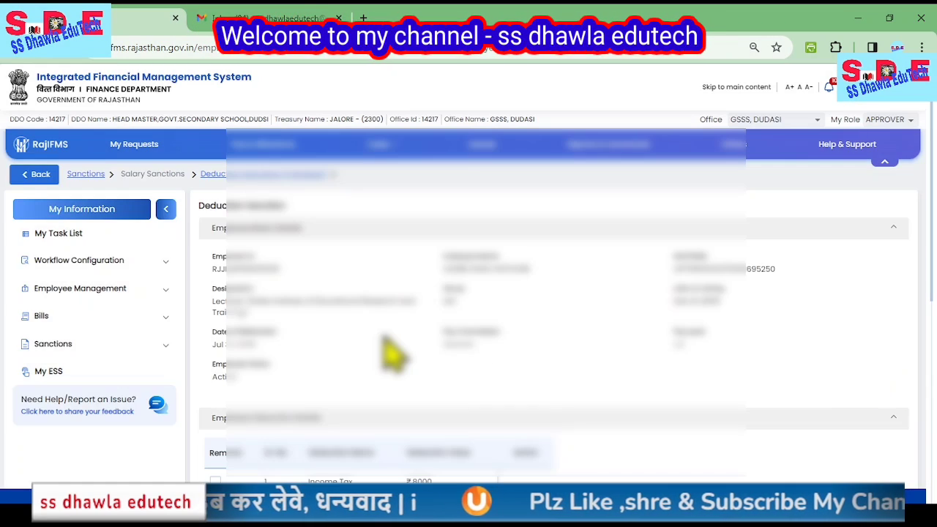
- Mark the existing Income Tax deduction for removal in the Employee Deduction Details table
scroll(381, 344, down, 3)
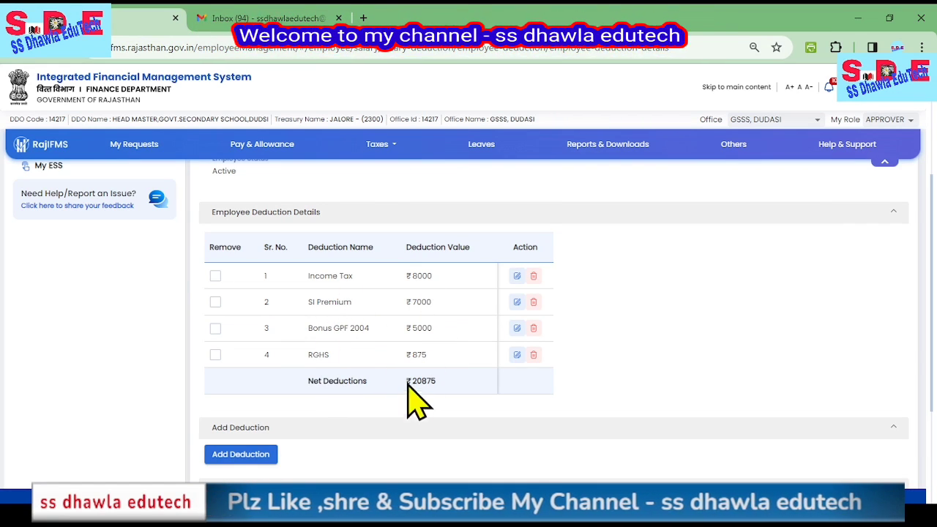
double_click(408, 277)
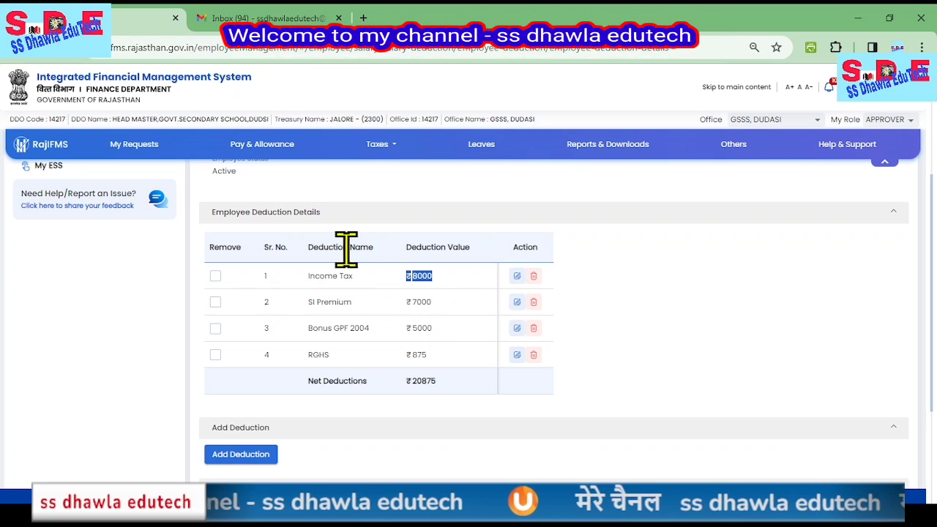
click(216, 276)
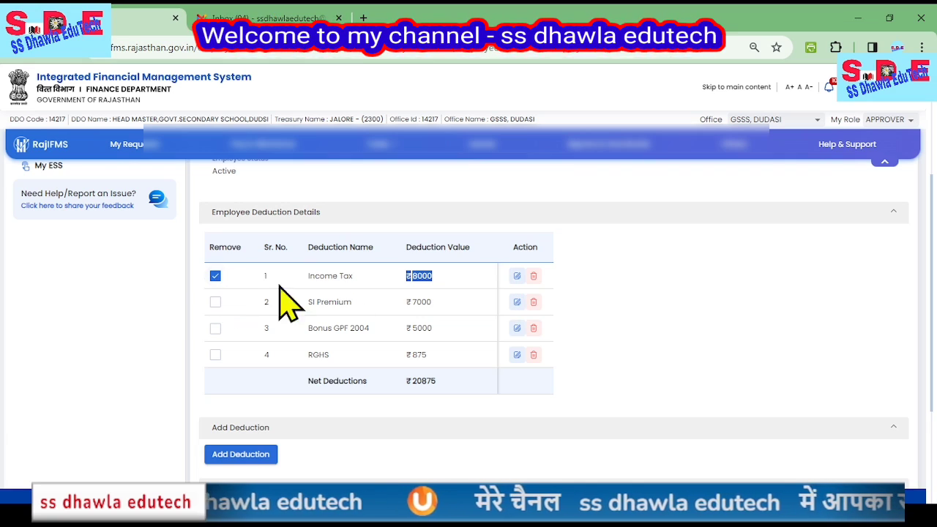
- Edit the Income Tax deduction to an amount of 9000 effective from the MARCH salary and add it
click(517, 276)
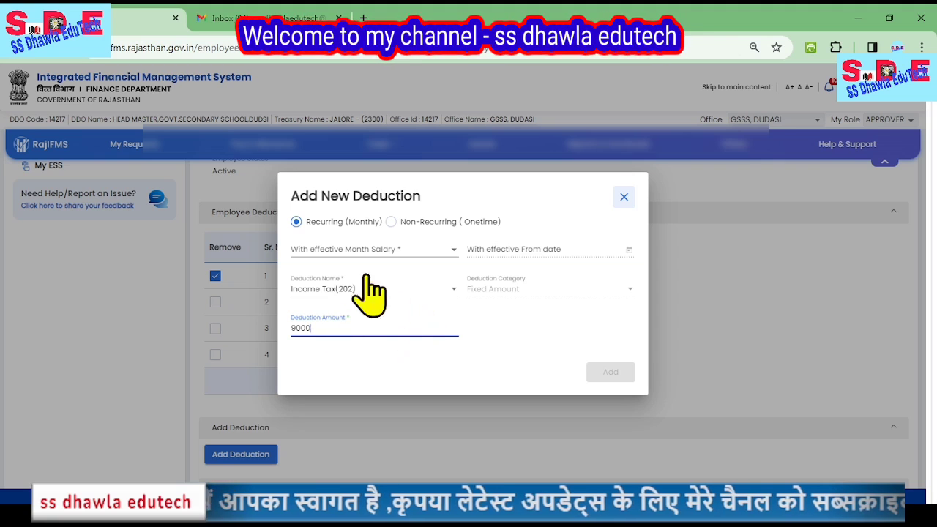
click(330, 250)
click(325, 274)
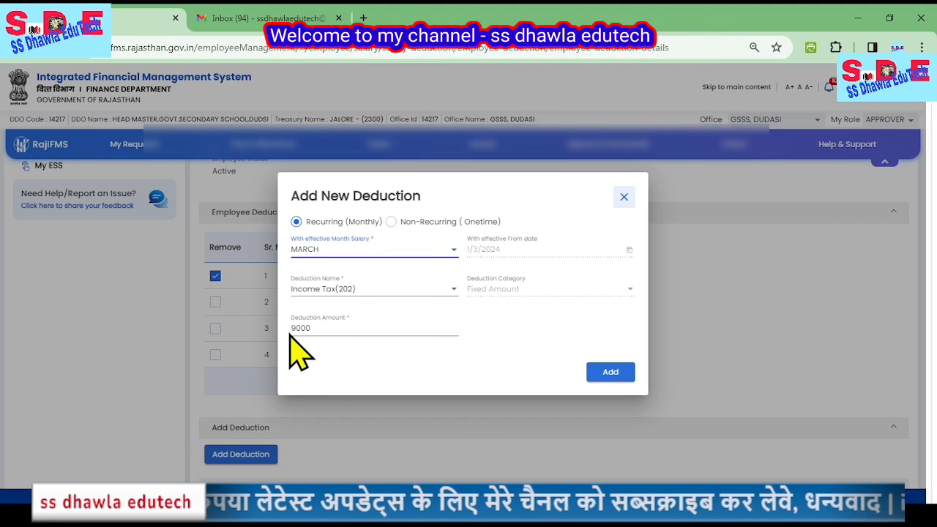
click(609, 375)
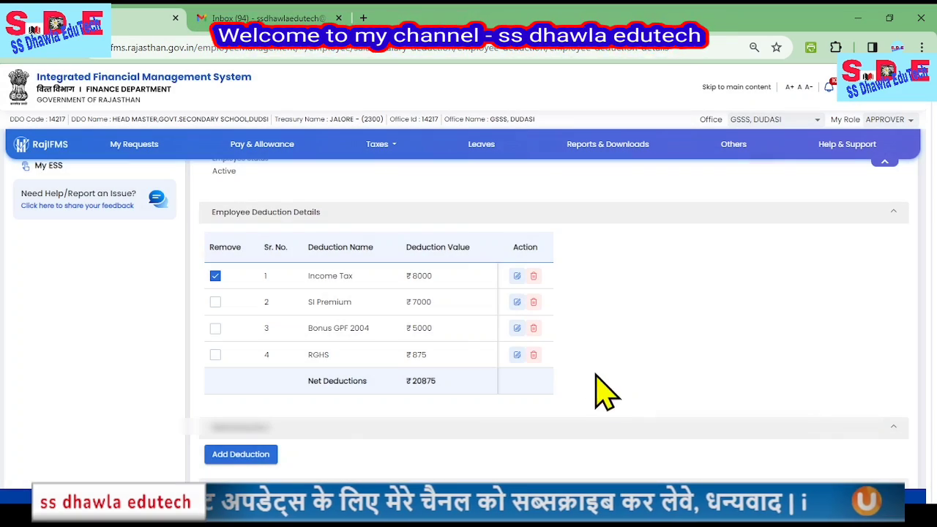
- Compare the revised Income Tax entry with the existing deductions and check the rest of the form
scroll(595, 386, down, 3)
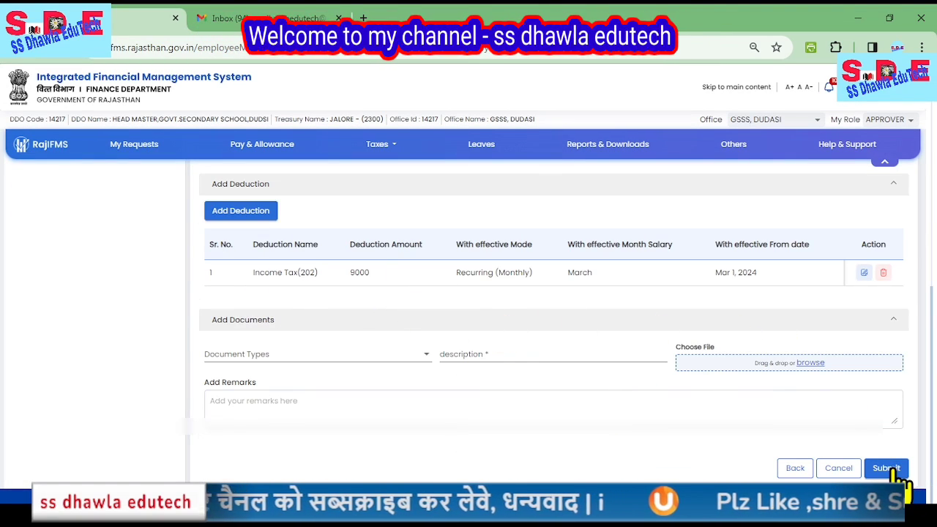
scroll(395, 344, up, 4)
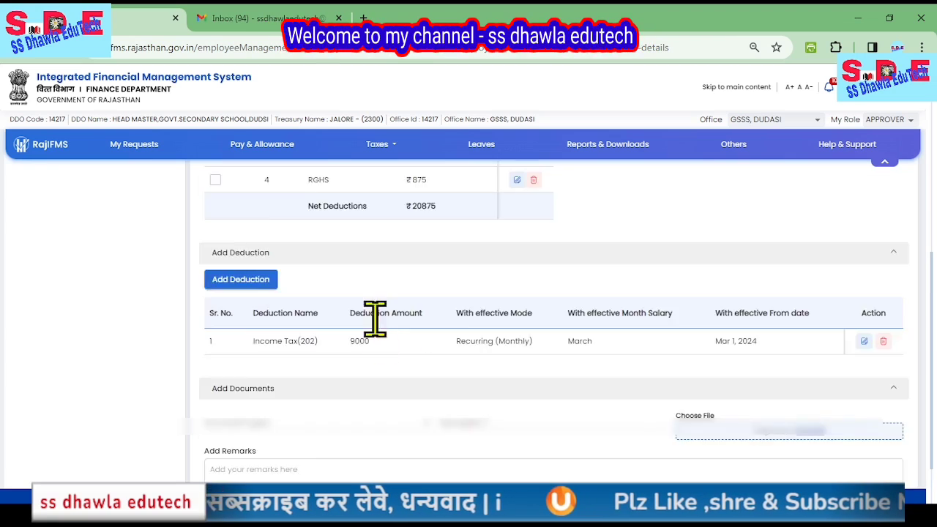
scroll(561, 382, down, 2)
scroll(655, 413, down, 1)
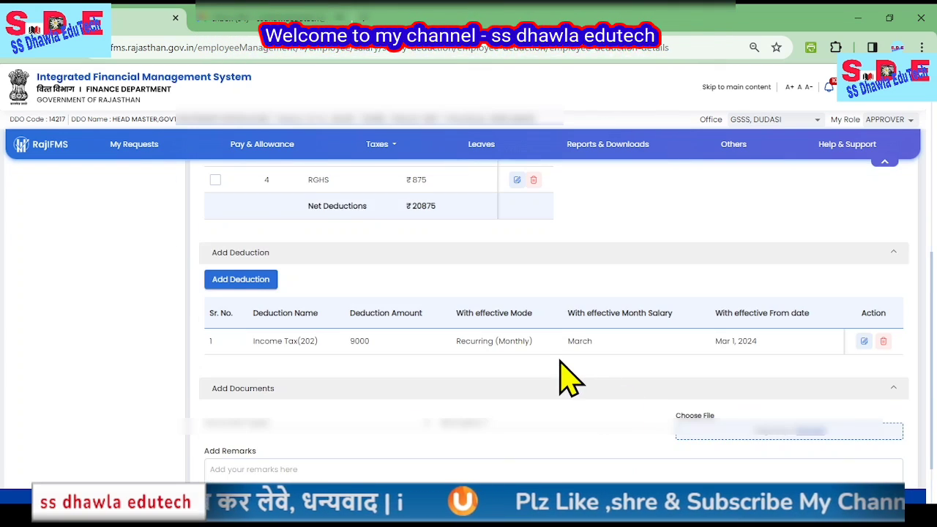
scroll(565, 376, up, 1)
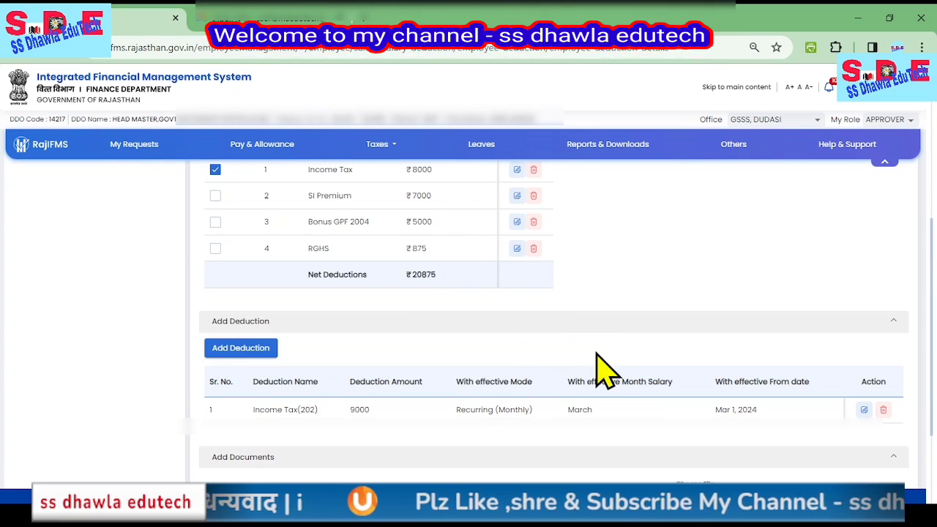
scroll(655, 389, down, 1)
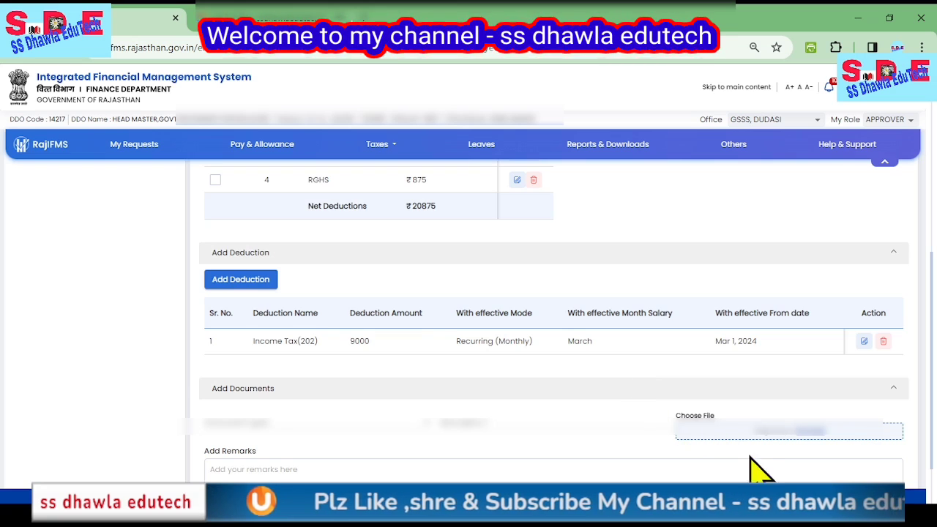
scroll(750, 461, down, 1)
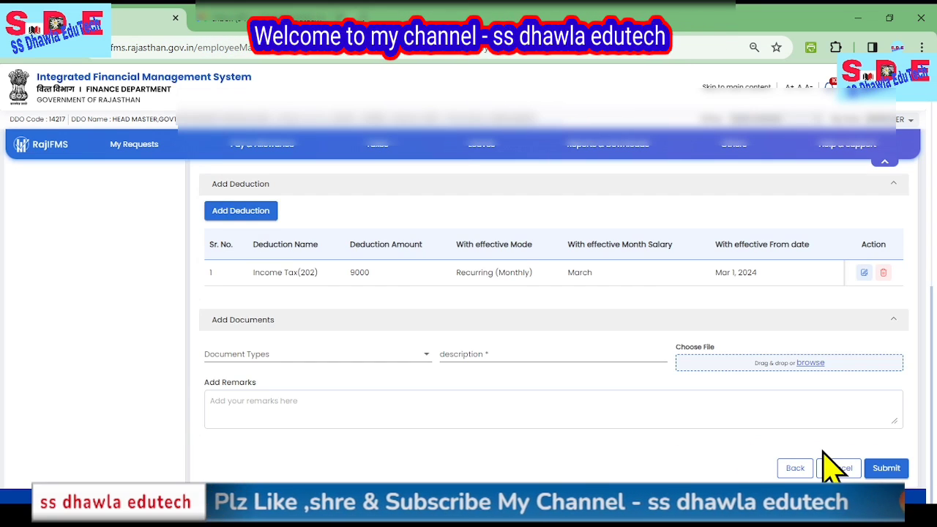